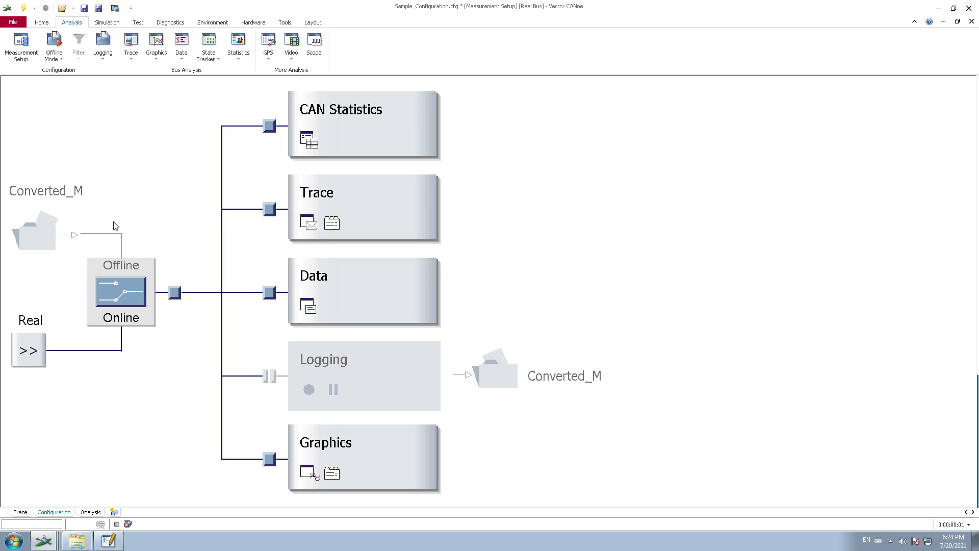
Open the Simulation Setup to show the CAN1 network and its replay block
{"action": "left_click", "coordinate": [101, 24]}
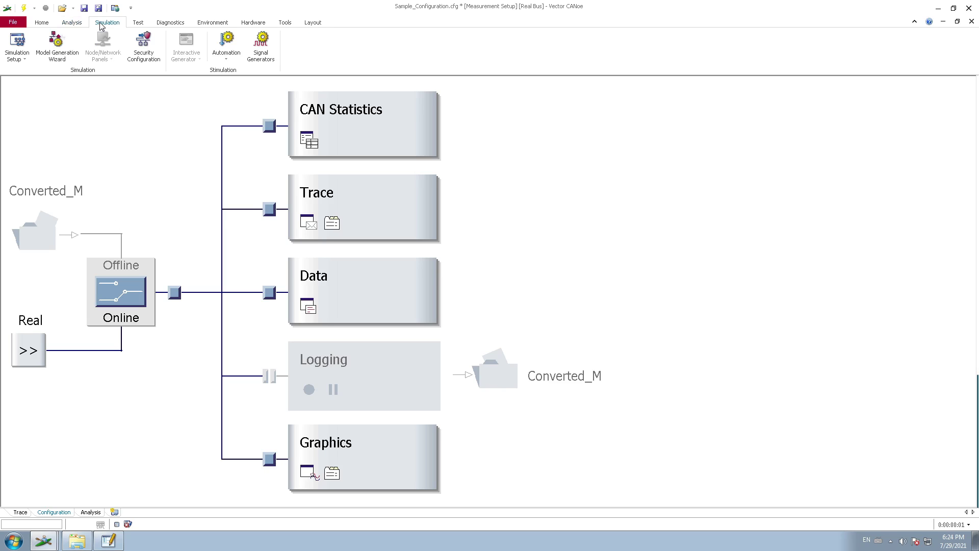
{"action": "left_click", "coordinate": [16, 40]}
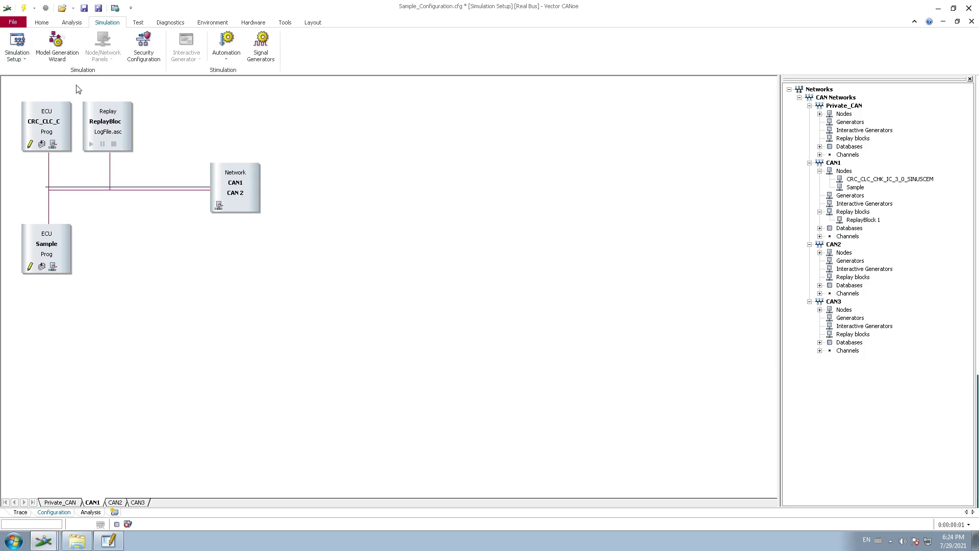
{"action": "mouse_move", "coordinate": [110, 115]}
{"action": "mouse_move", "coordinate": [119, 146]}
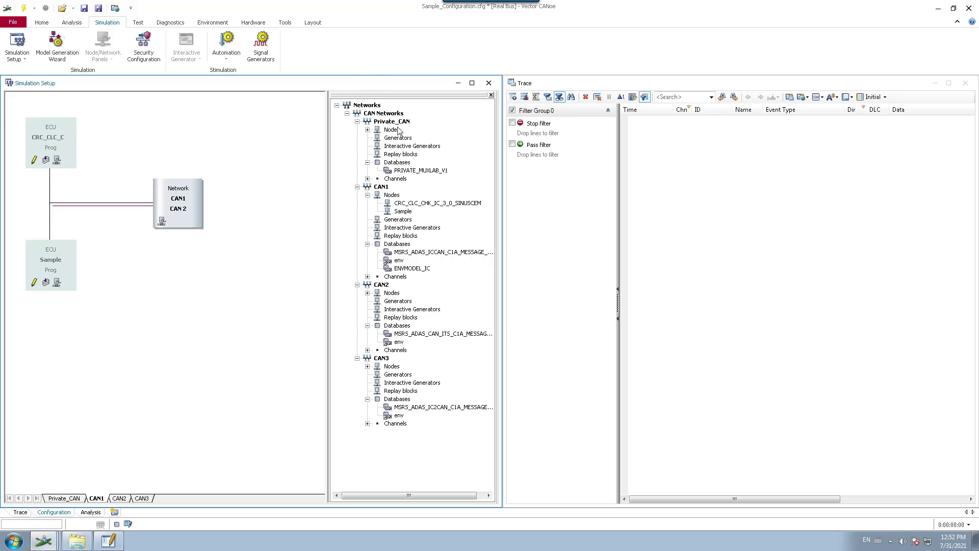
Insert a CAN replay block on the CAN1 network bus in the simulation setup
{"action": "left_click", "coordinate": [381, 188]}
{"action": "right_click", "coordinate": [99, 207]}
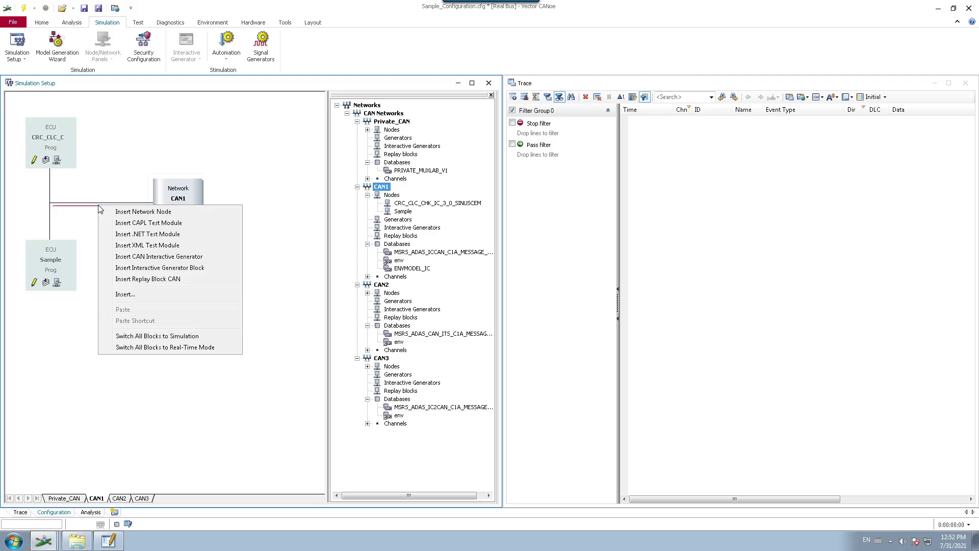
{"action": "right_click", "coordinate": [145, 125]}
{"action": "right_click", "coordinate": [236, 261]}
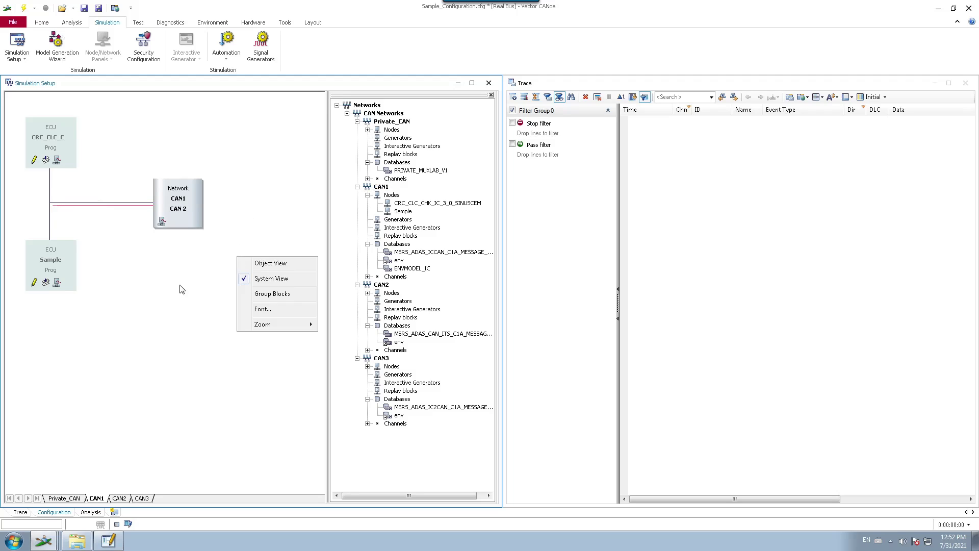
{"action": "right_click", "coordinate": [104, 209]}
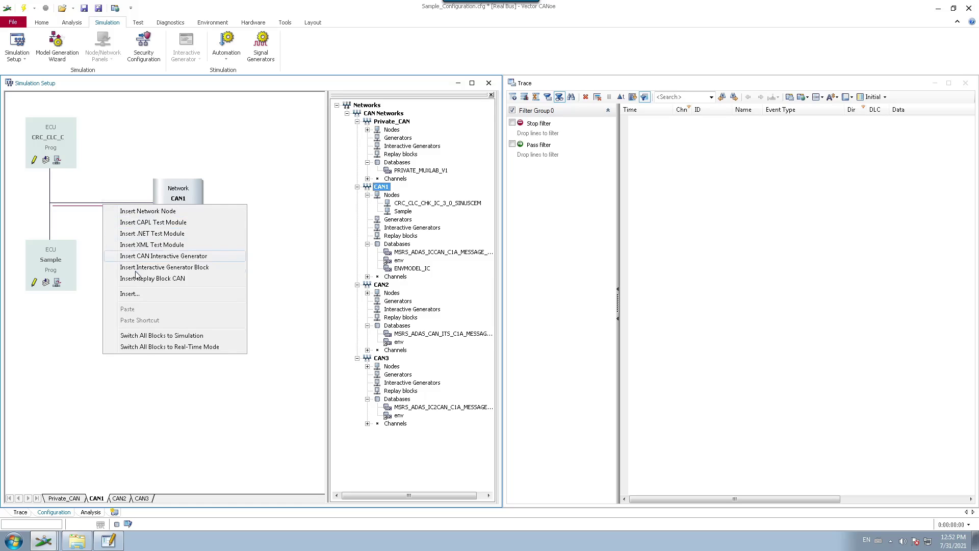
{"action": "left_click", "coordinate": [163, 279]}
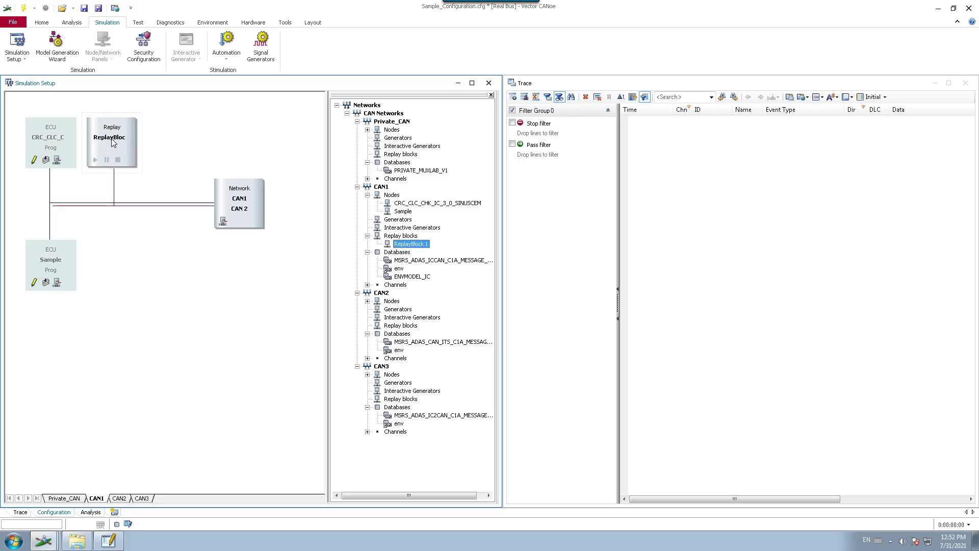
Configure the new replay block to use LogFile.asc from the Sample_Configuration folder as its source file
{"action": "mouse_move", "coordinate": [113, 142]}
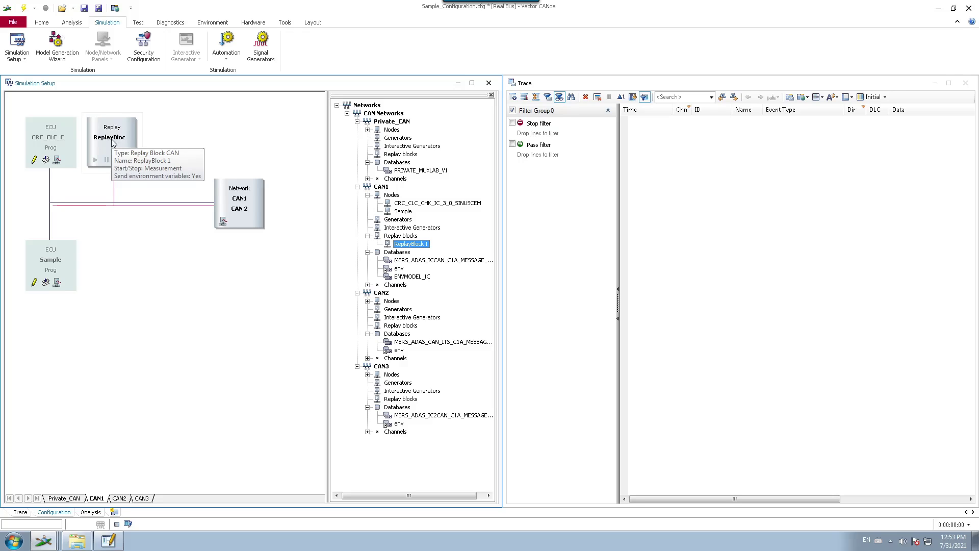
{"action": "right_click", "coordinate": [124, 128]}
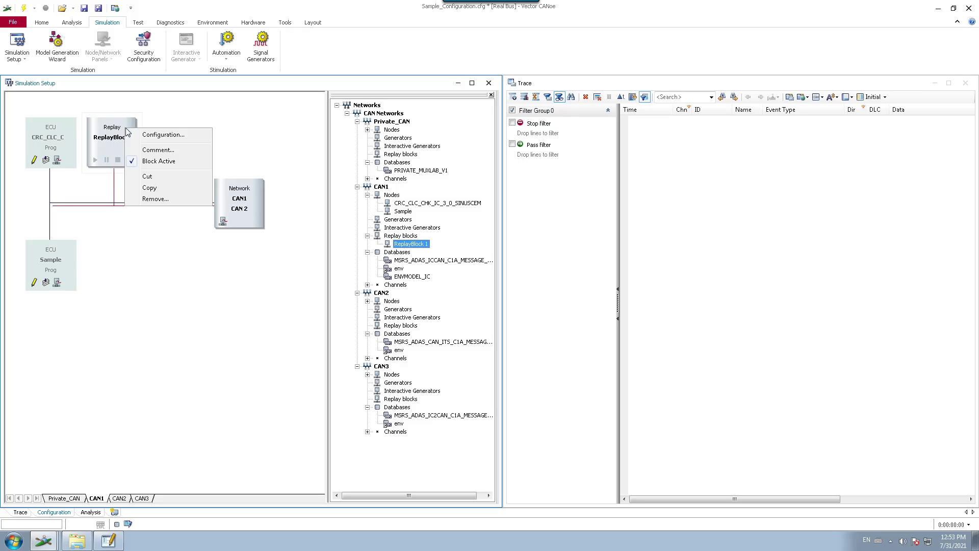
{"action": "left_click", "coordinate": [152, 135]}
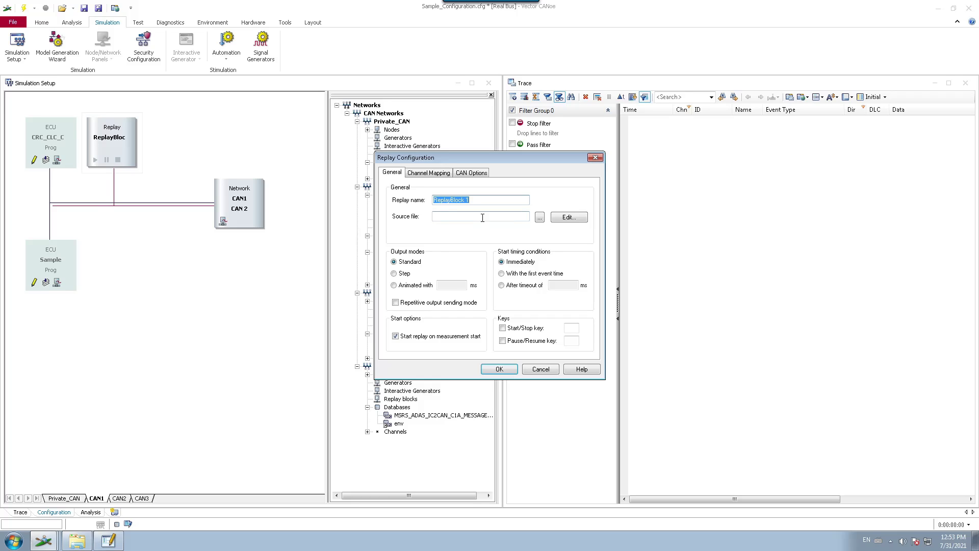
{"action": "left_click", "coordinate": [540, 217]}
{"action": "left_click", "coordinate": [462, 260]}
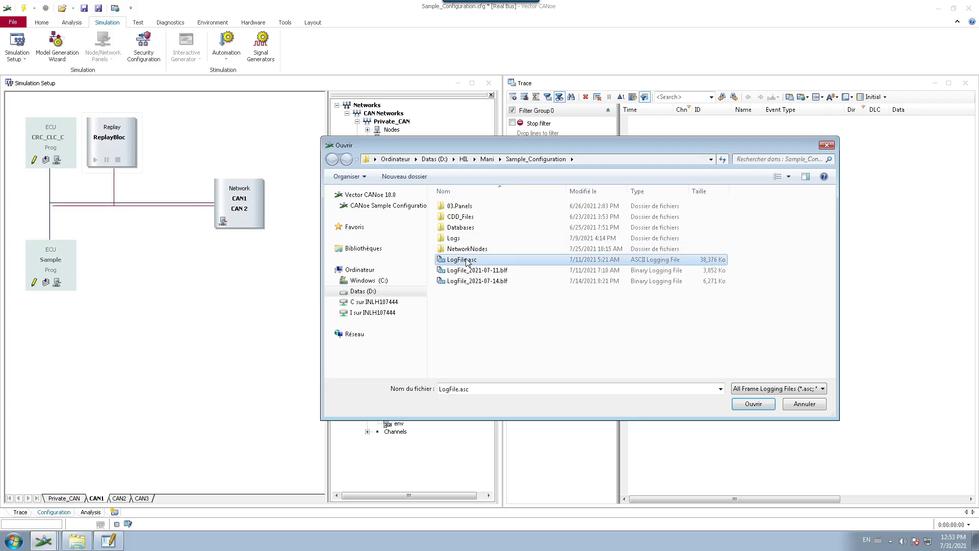
{"action": "left_click", "coordinate": [754, 404]}
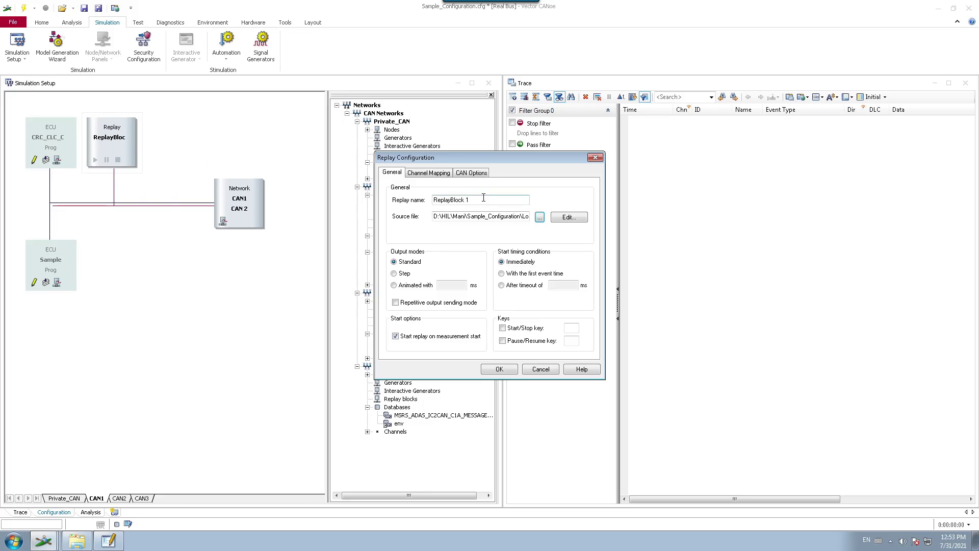
{"action": "left_click_drag", "start_coordinate": [469, 199], "coordinate": [424, 190]}
{"action": "left_click", "coordinate": [501, 369]}
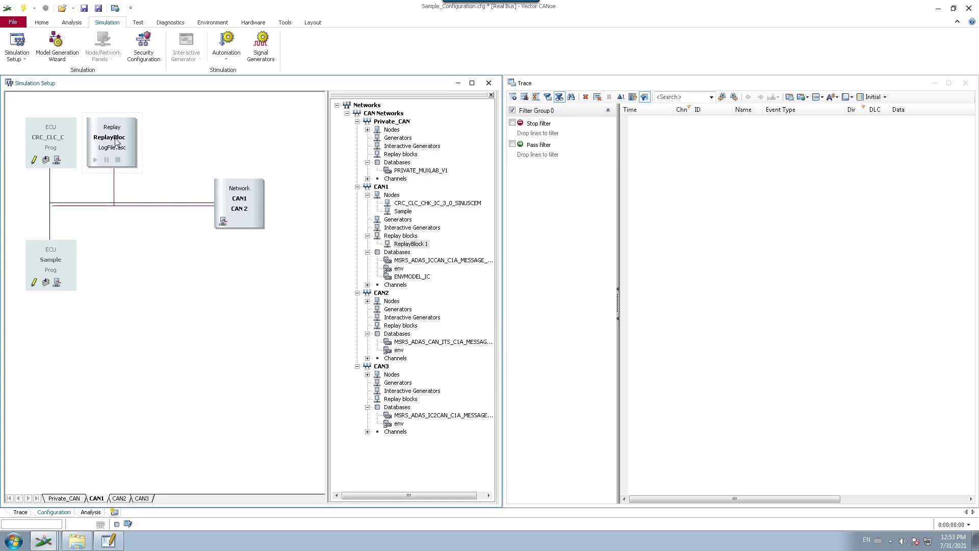
Reopen the replay block's configuration and examine its general settings, channel mapping and CAN options
{"action": "mouse_move", "coordinate": [116, 142]}
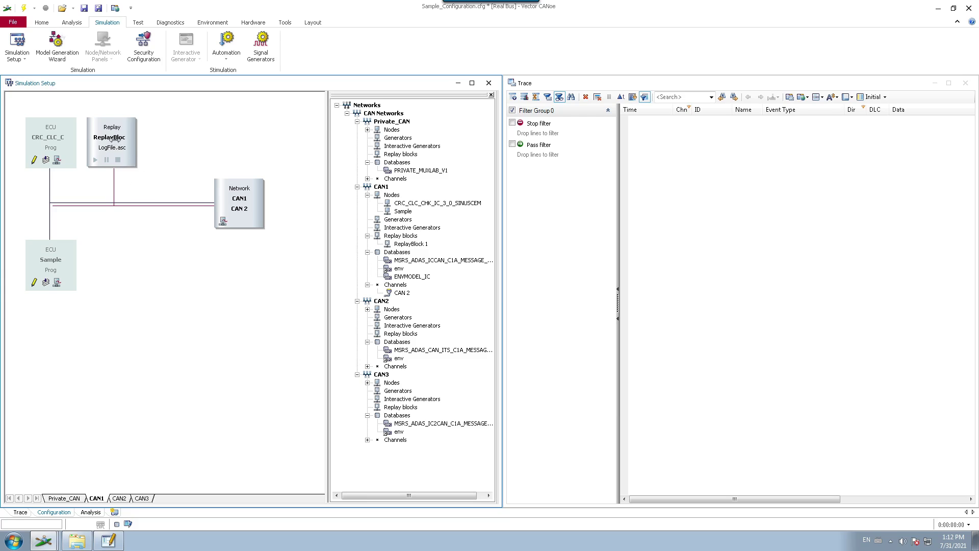
{"action": "right_click", "coordinate": [116, 142]}
{"action": "left_click", "coordinate": [141, 148]}
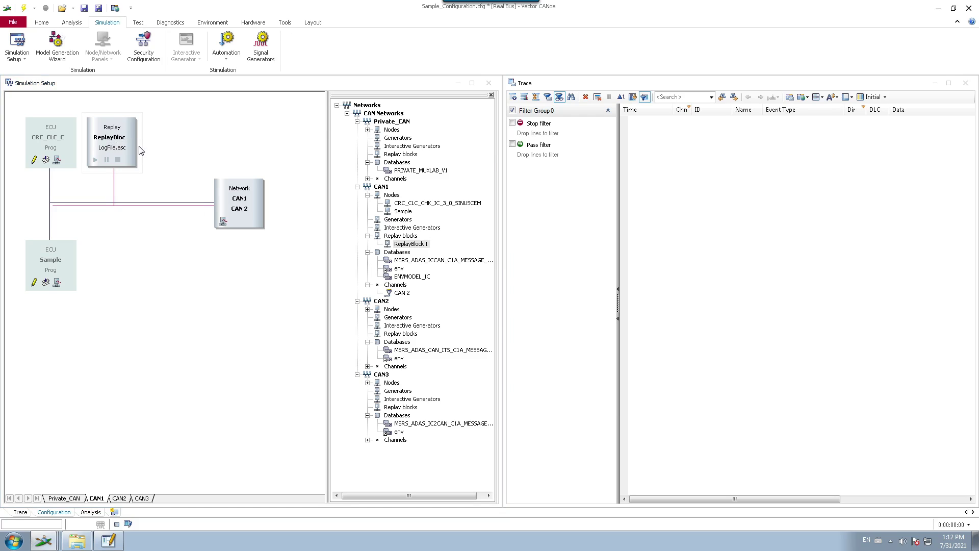
{"action": "left_click_drag", "start_coordinate": [478, 157], "coordinate": [202, 104]}
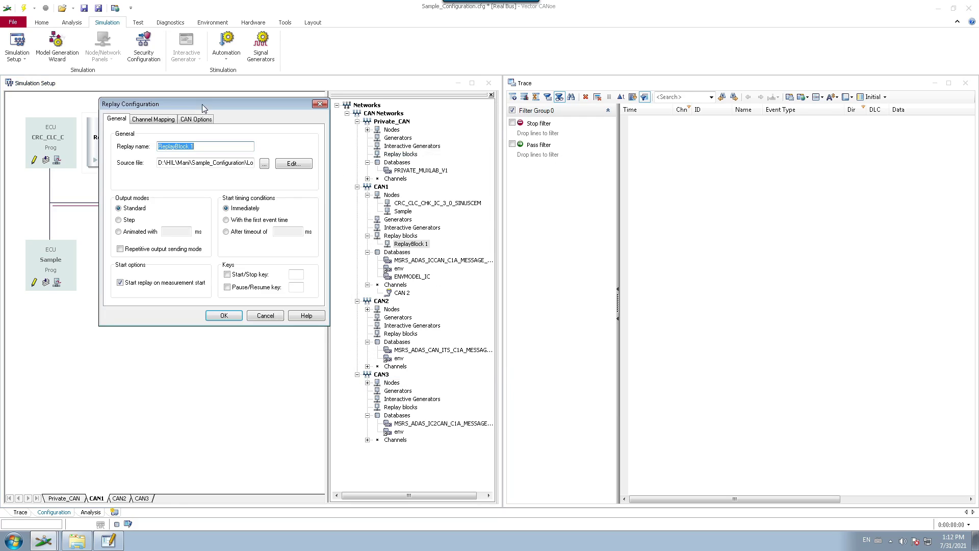
{"action": "left_click", "coordinate": [147, 121]}
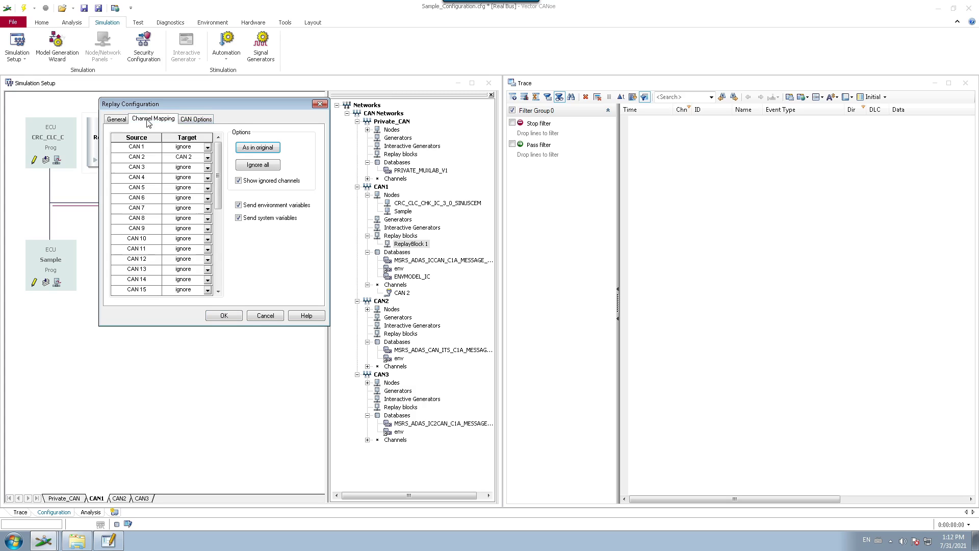
{"action": "left_click", "coordinate": [199, 119]}
{"action": "left_click", "coordinate": [125, 121]}
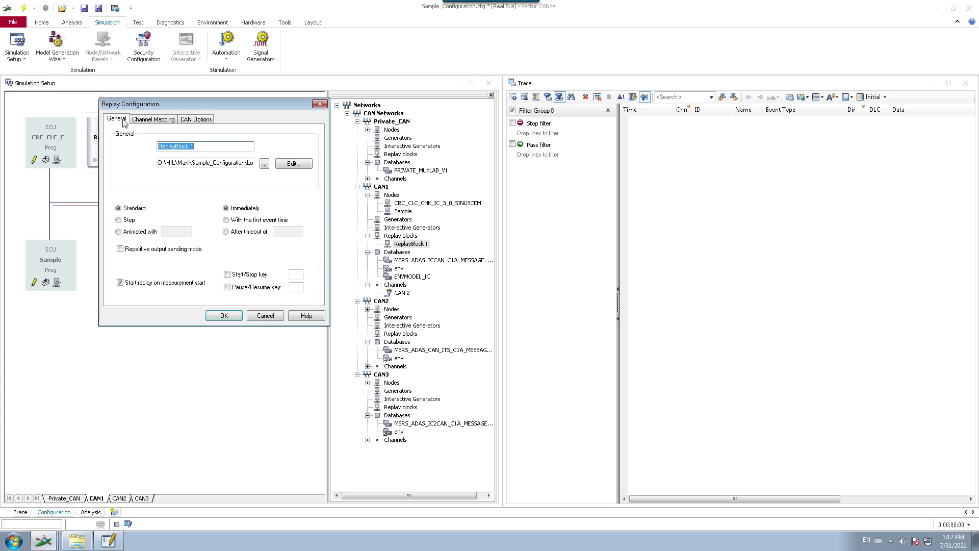
{"action": "left_click", "coordinate": [148, 122]}
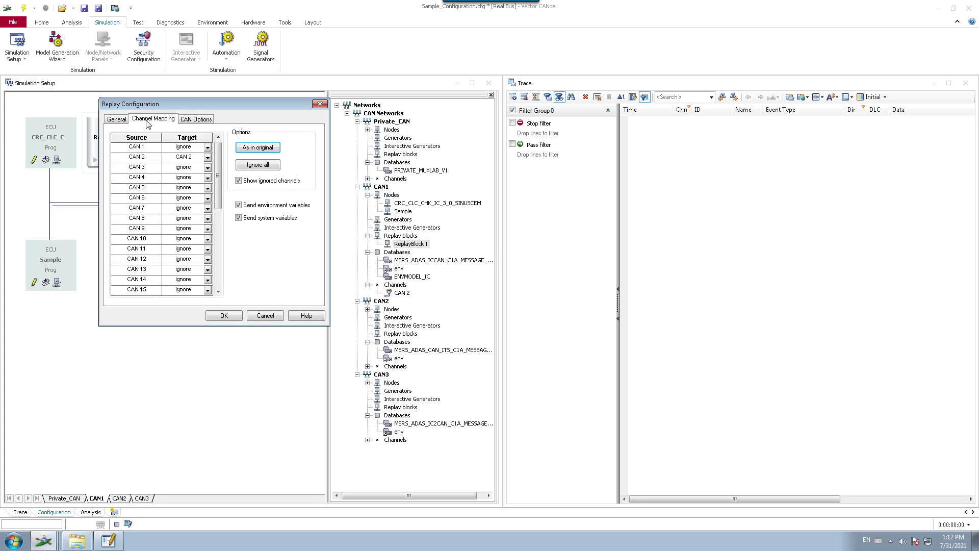
{"action": "left_click", "coordinate": [198, 120]}
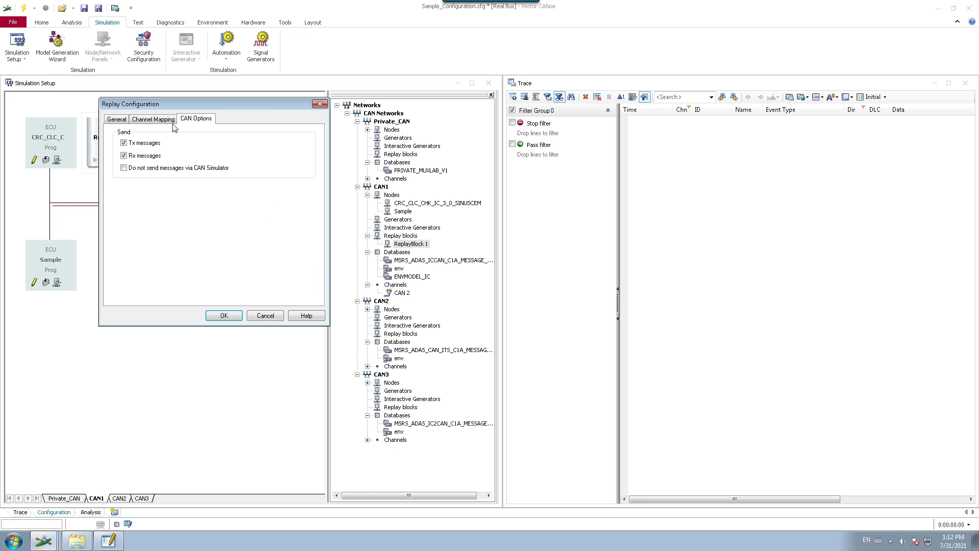
{"action": "left_click", "coordinate": [115, 122]}
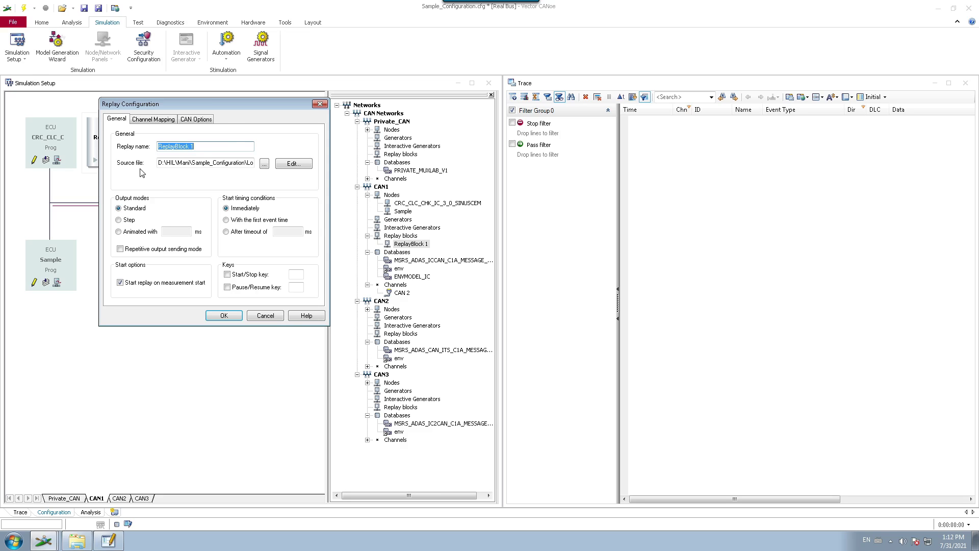
{"action": "left_click_drag", "start_coordinate": [226, 109], "coordinate": [274, 189]}
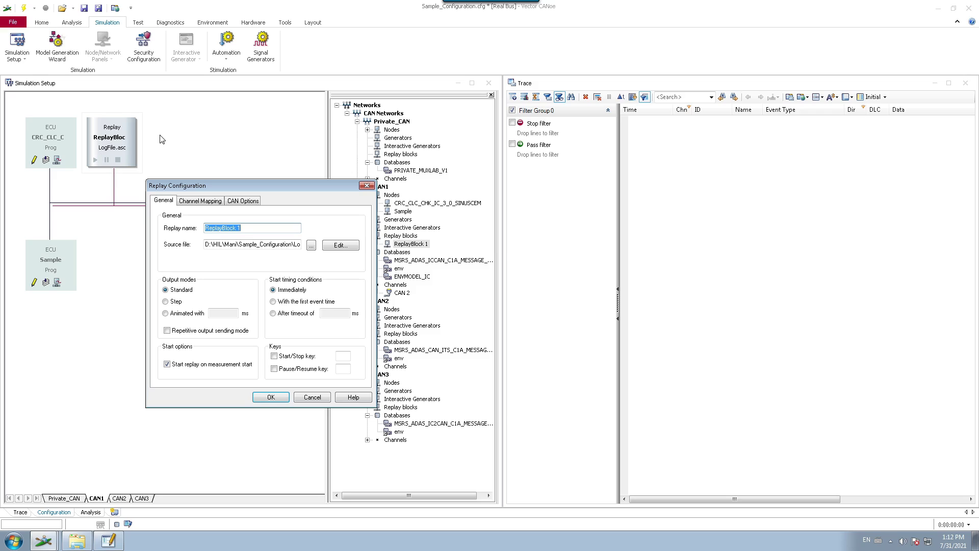
Try the Step and Animated output modes, the alternative start timing conditions and the start-on-measurement option of the replay block
{"action": "left_click", "coordinate": [170, 306]}
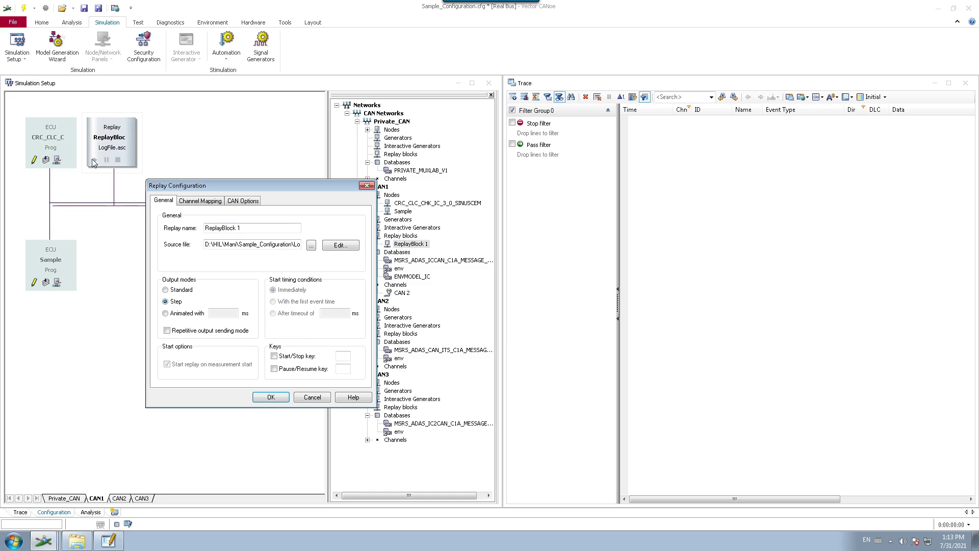
{"action": "left_click", "coordinate": [167, 313]}
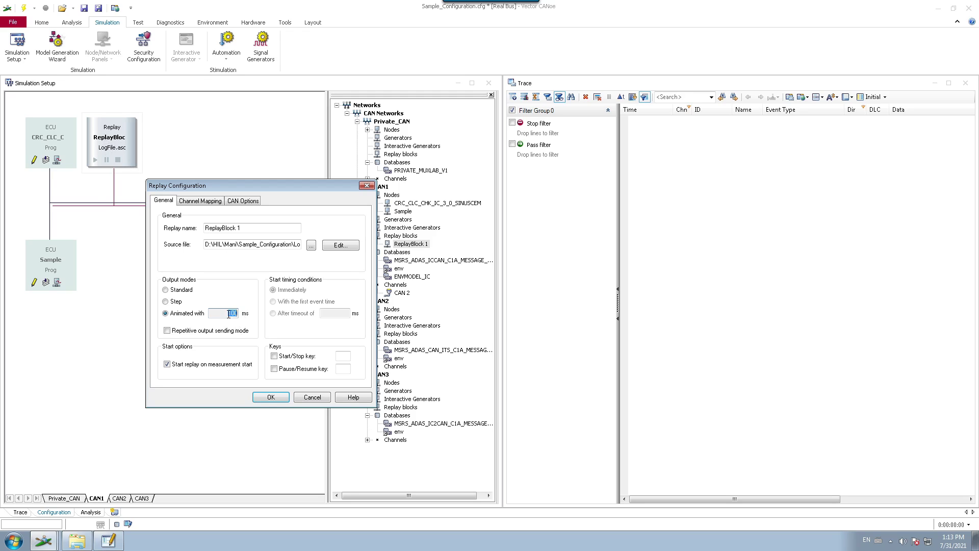
{"action": "left_click", "coordinate": [167, 291]}
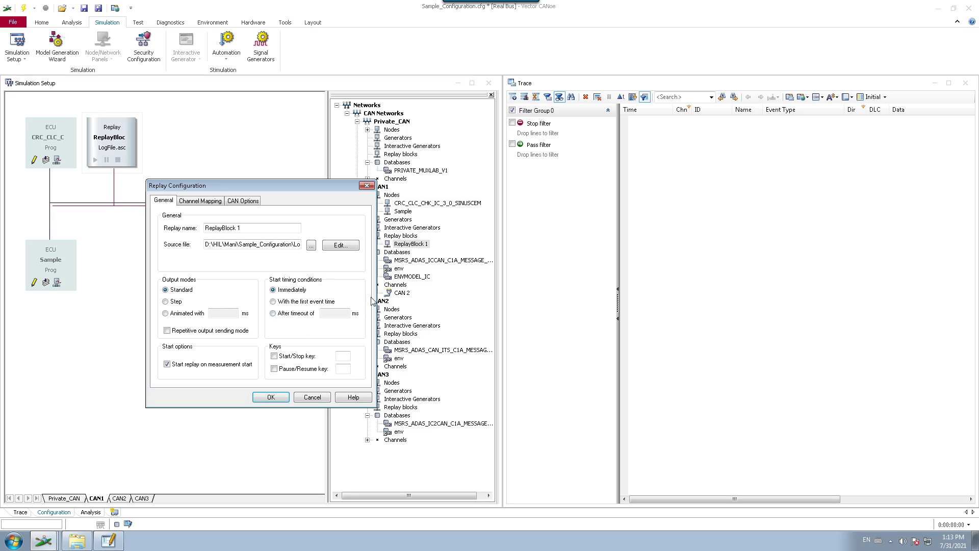
{"action": "left_click", "coordinate": [170, 304]}
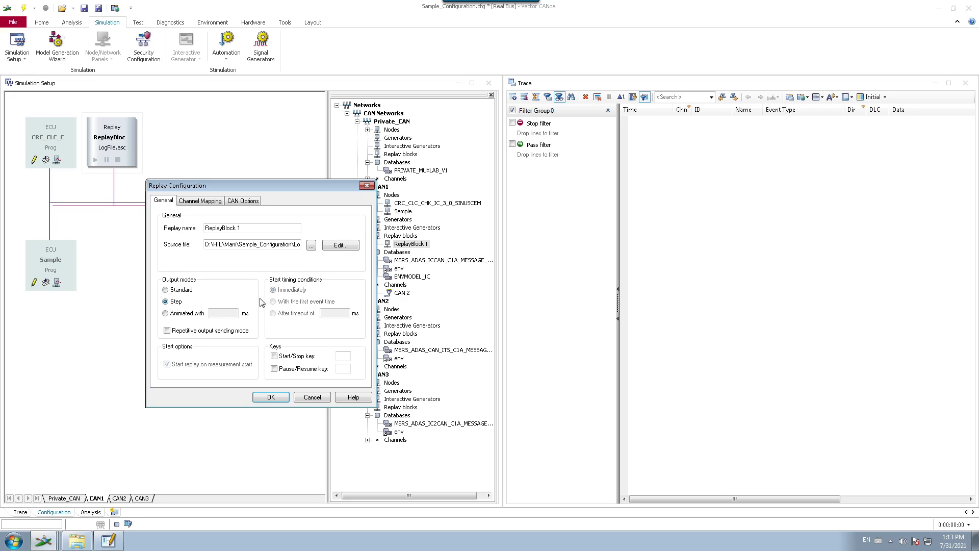
{"action": "left_click", "coordinate": [166, 313]}
{"action": "left_click", "coordinate": [165, 290]}
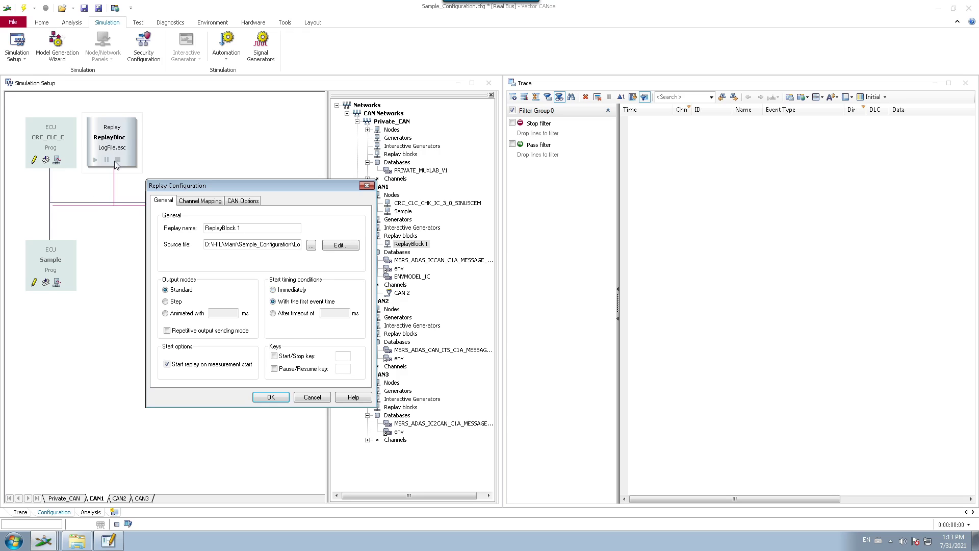
{"action": "left_click", "coordinate": [273, 314]}
{"action": "left_click", "coordinate": [273, 290]}
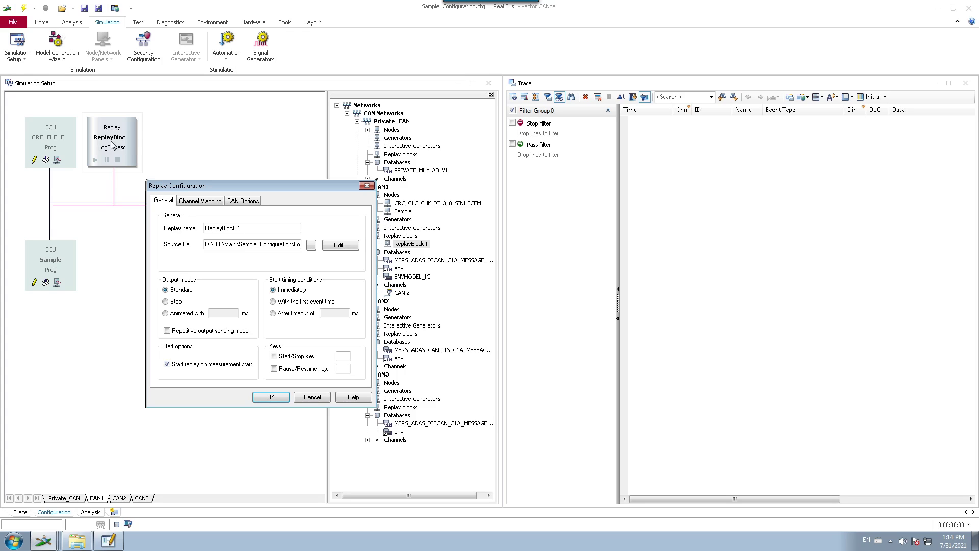
{"action": "left_click", "coordinate": [167, 364]}
Review the replay block's channel mapping and Tx/Rx send options, and close its configuration without saving
{"action": "left_click", "coordinate": [194, 202]}
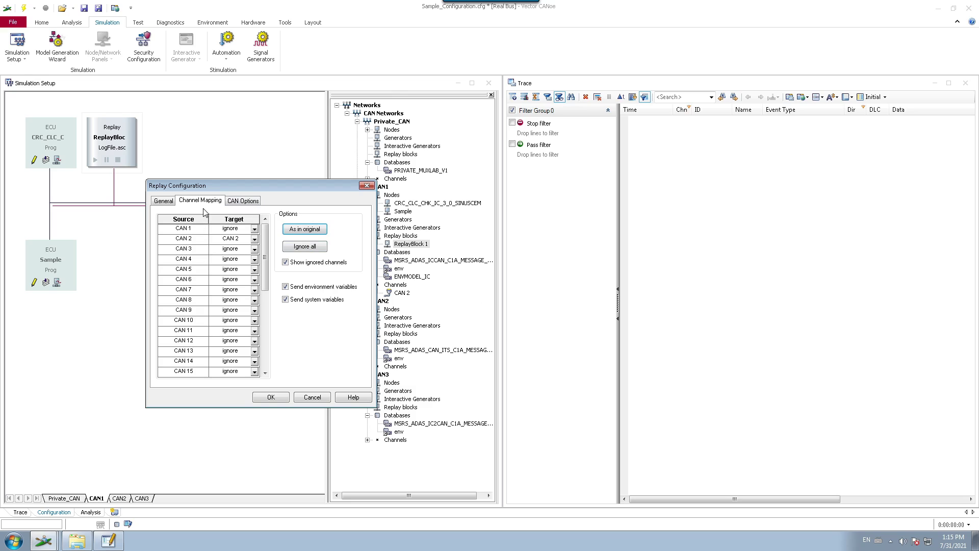
{"action": "left_click", "coordinate": [245, 202]}
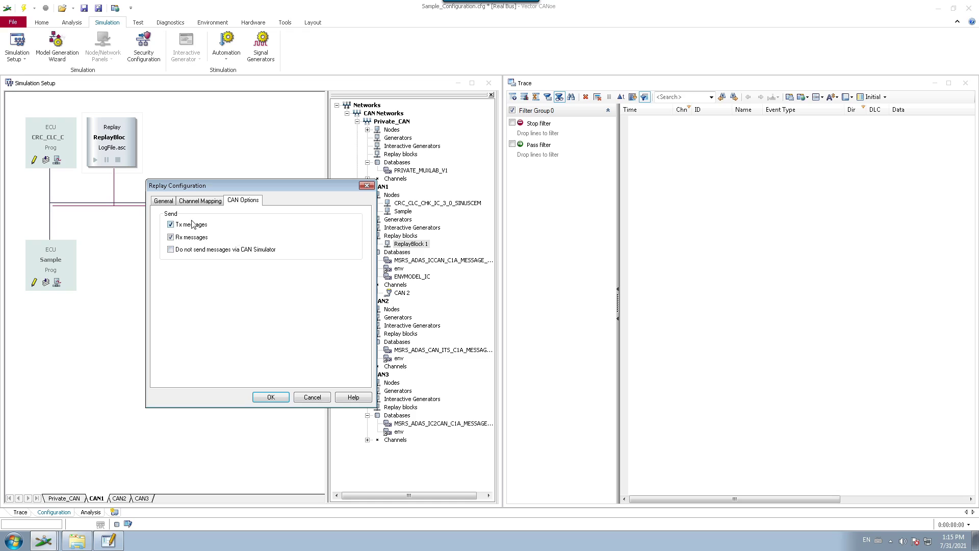
{"action": "left_click", "coordinate": [164, 201]}
{"action": "left_click", "coordinate": [201, 201]}
{"action": "left_click", "coordinate": [251, 202]}
{"action": "left_click", "coordinate": [311, 397]}
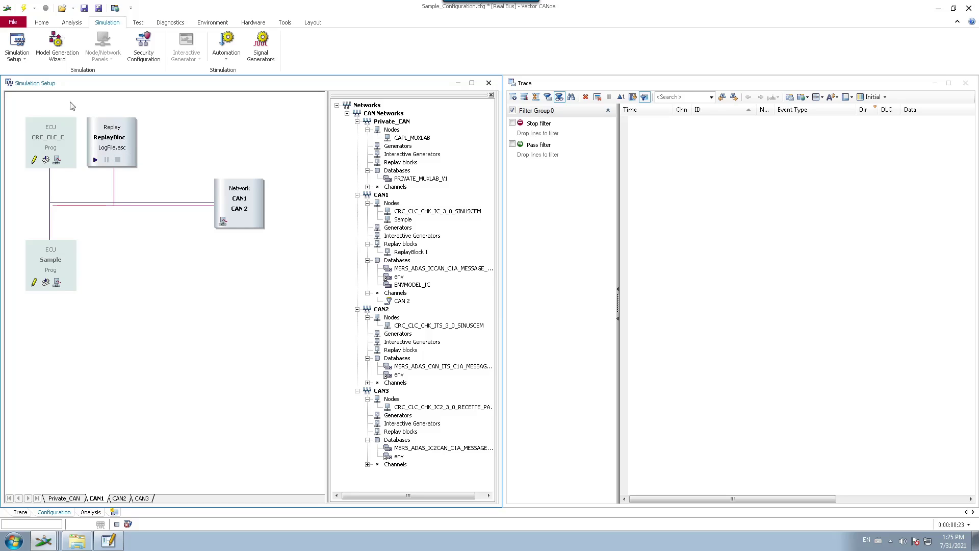
Check that the replay block starts on measurement start, accept its configuration and start the measurement
{"action": "right_click", "coordinate": [111, 132]}
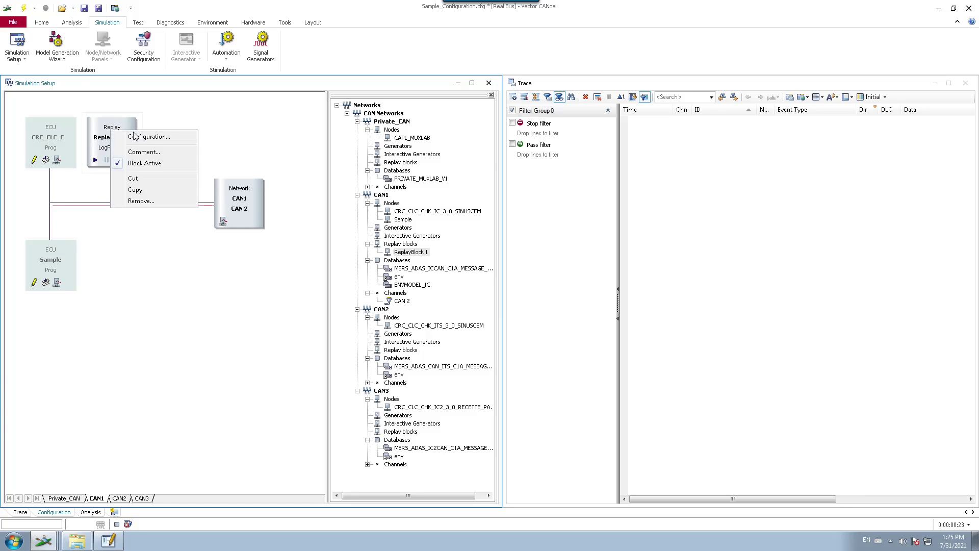
{"action": "left_click", "coordinate": [141, 135]}
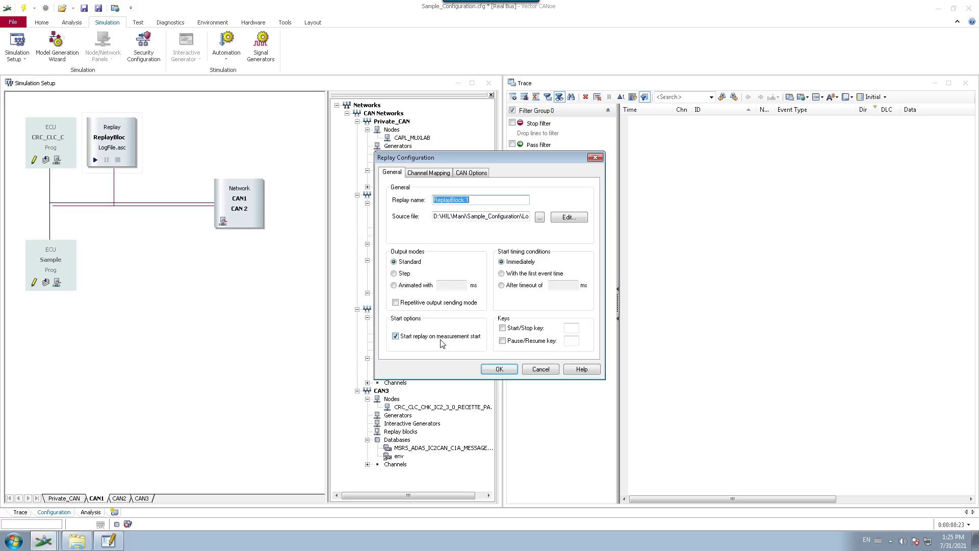
{"action": "left_click", "coordinate": [499, 368]}
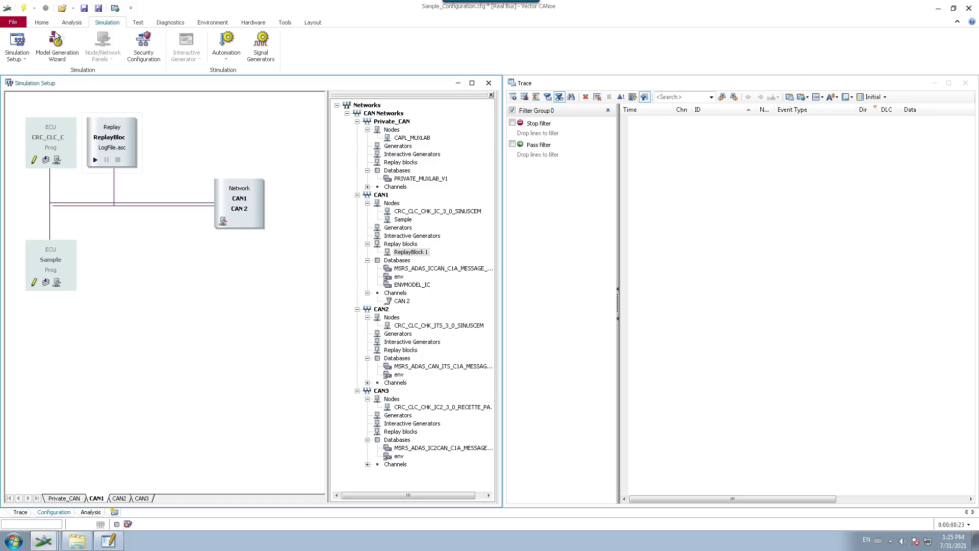
{"action": "left_click", "coordinate": [23, 8]}
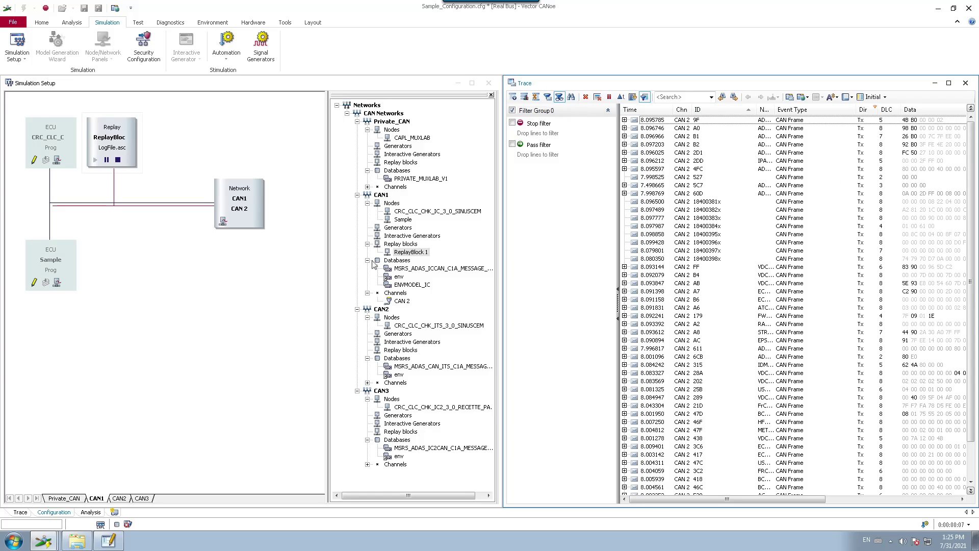
Look through the CAN2 and CAN3 network setups, return to CAN1 and check the replay block's details
{"action": "left_click", "coordinate": [380, 309]}
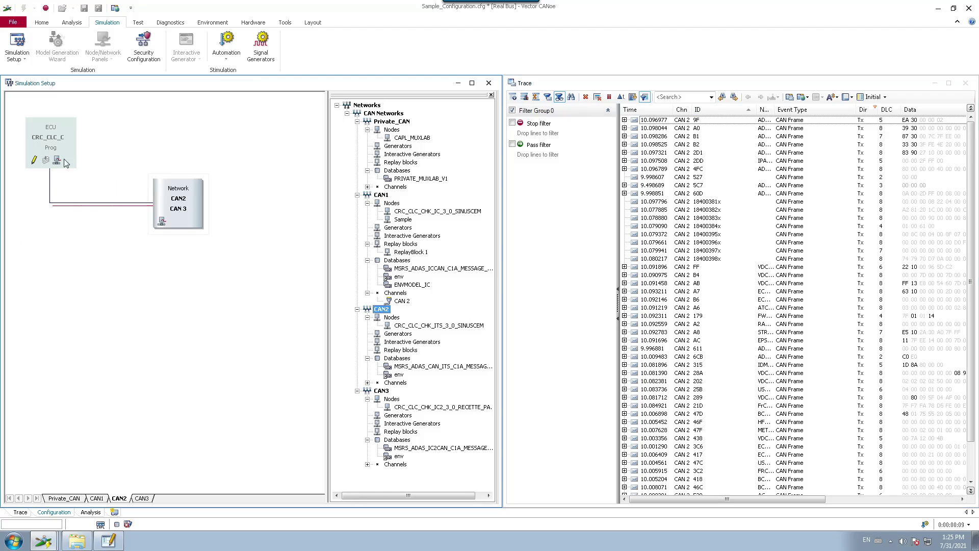
{"action": "left_click", "coordinate": [377, 392]}
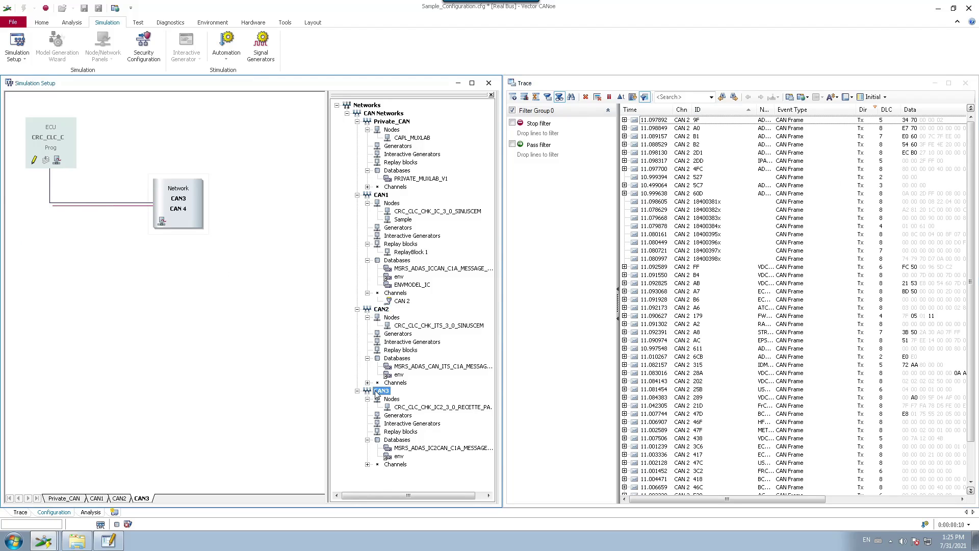
{"action": "left_click", "coordinate": [381, 195]}
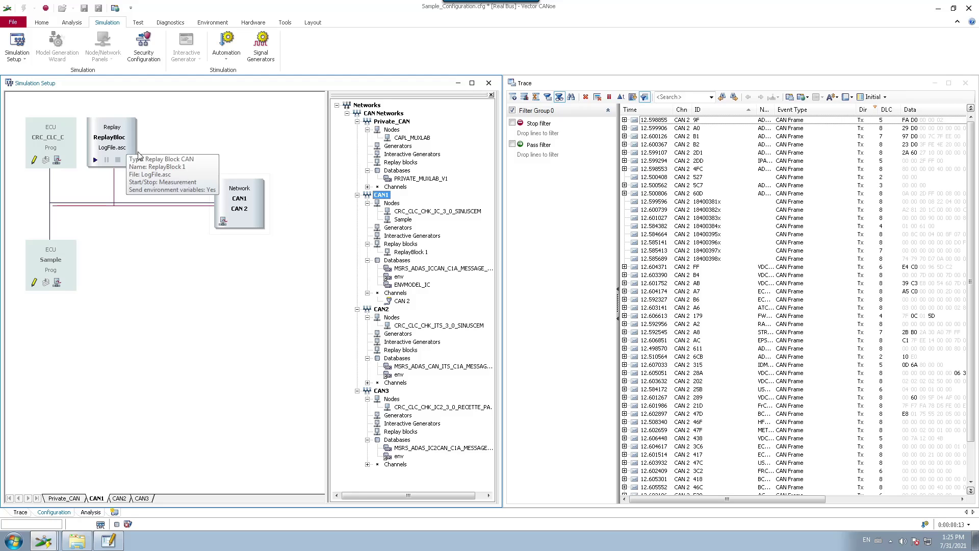
{"action": "mouse_move", "coordinate": [102, 147]}
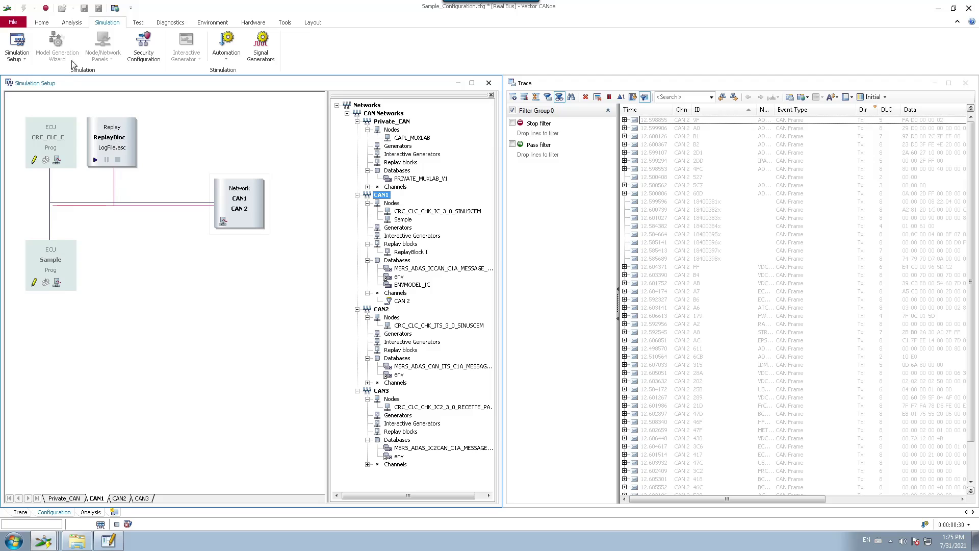
Stop the measurement, disable the replay block's start on measurement start, accept its configuration and restart the measurement
{"action": "left_click", "coordinate": [46, 9]}
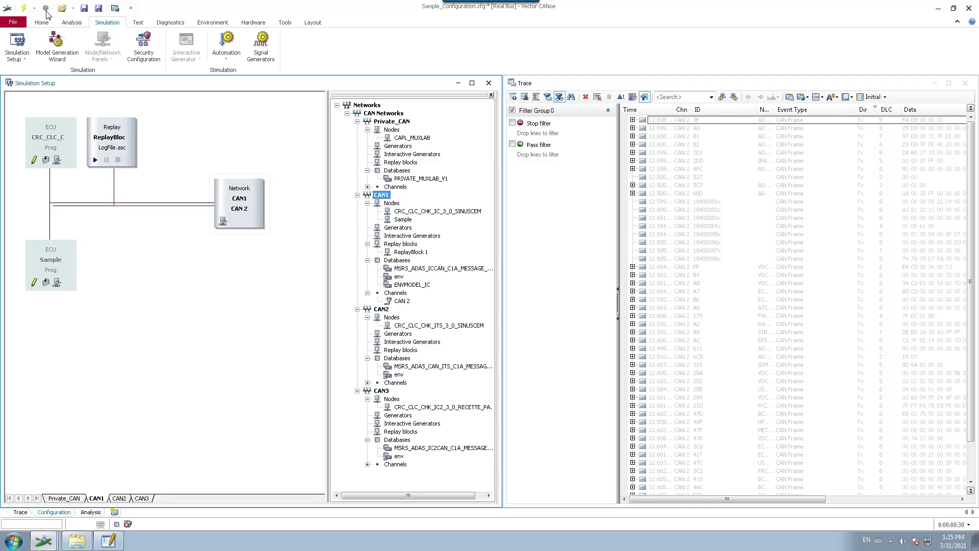
{"action": "double_click", "coordinate": [126, 130]}
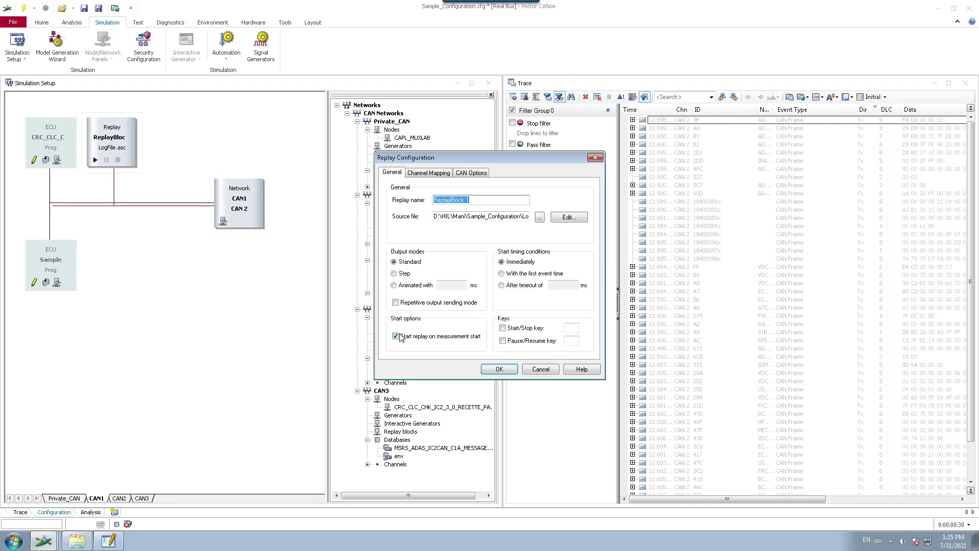
{"action": "left_click", "coordinate": [396, 337]}
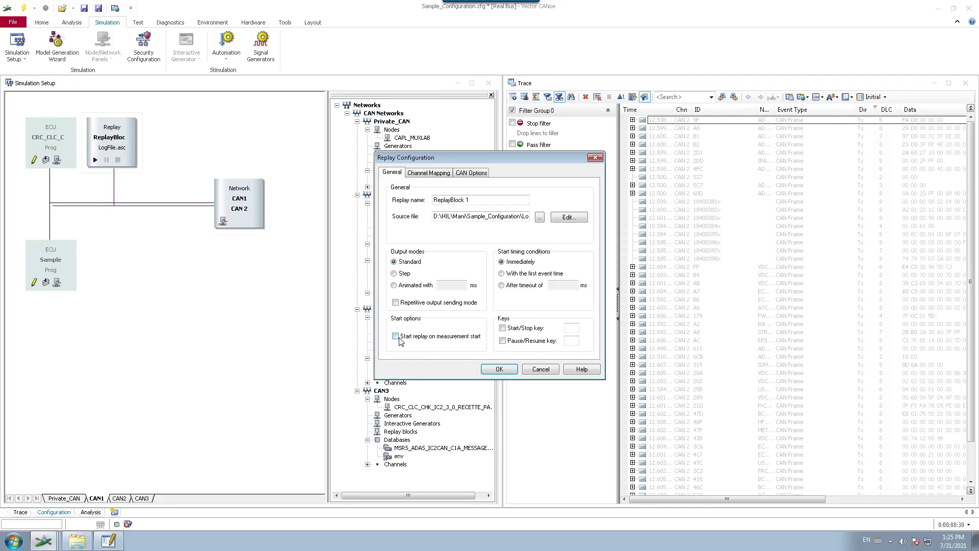
{"action": "left_click", "coordinate": [499, 369]}
{"action": "left_click", "coordinate": [24, 9]}
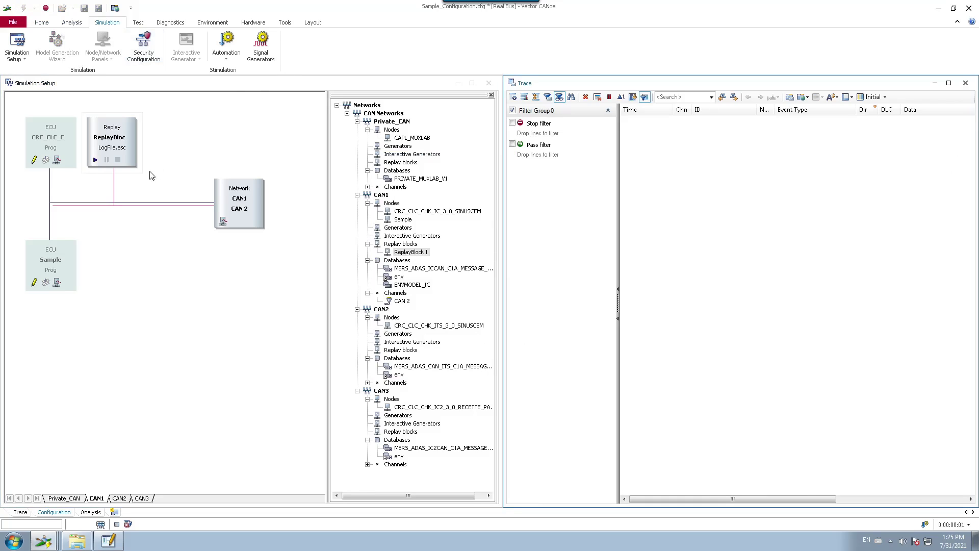
Control the replay block manually in the running measurement: start, pause, resume and stop the replay
{"action": "mouse_move", "coordinate": [110, 138]}
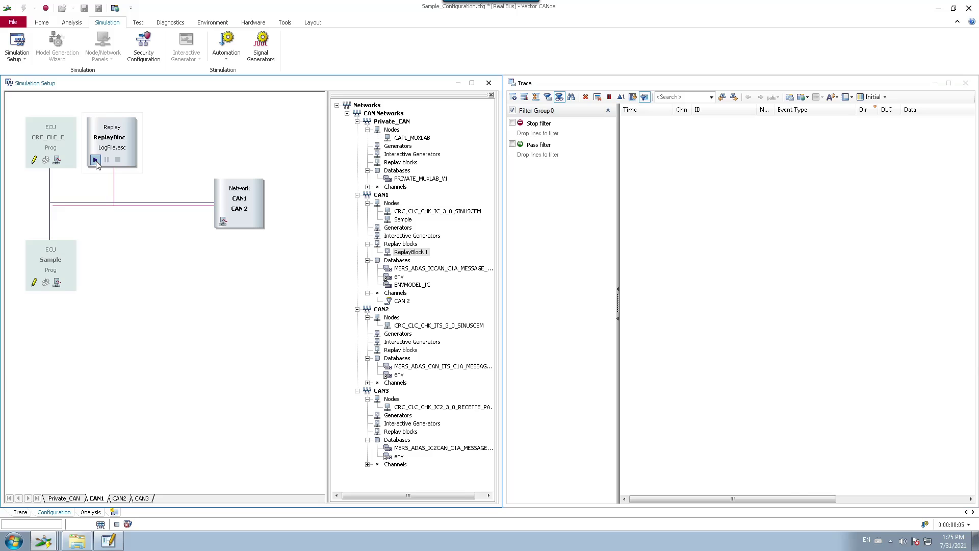
{"action": "left_click", "coordinate": [96, 161]}
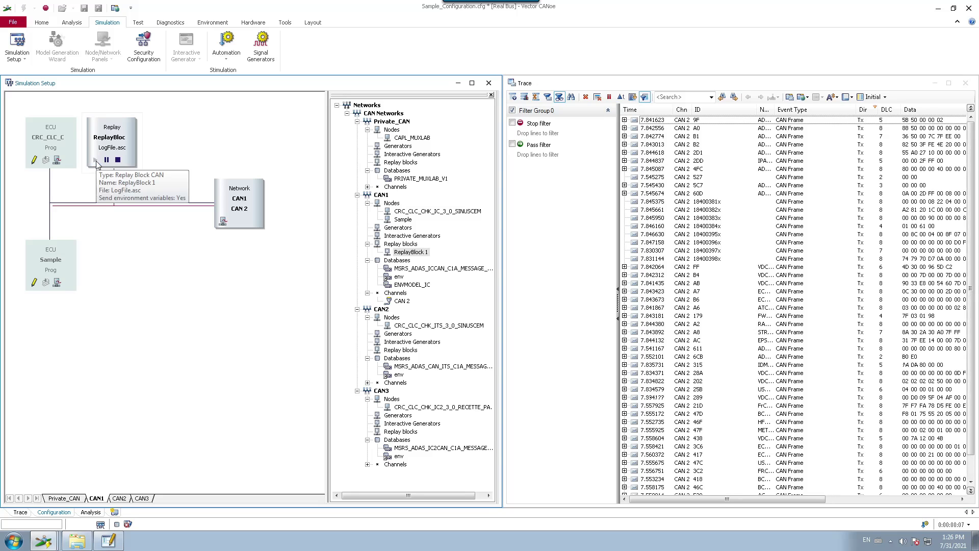
{"action": "left_click", "coordinate": [106, 160]}
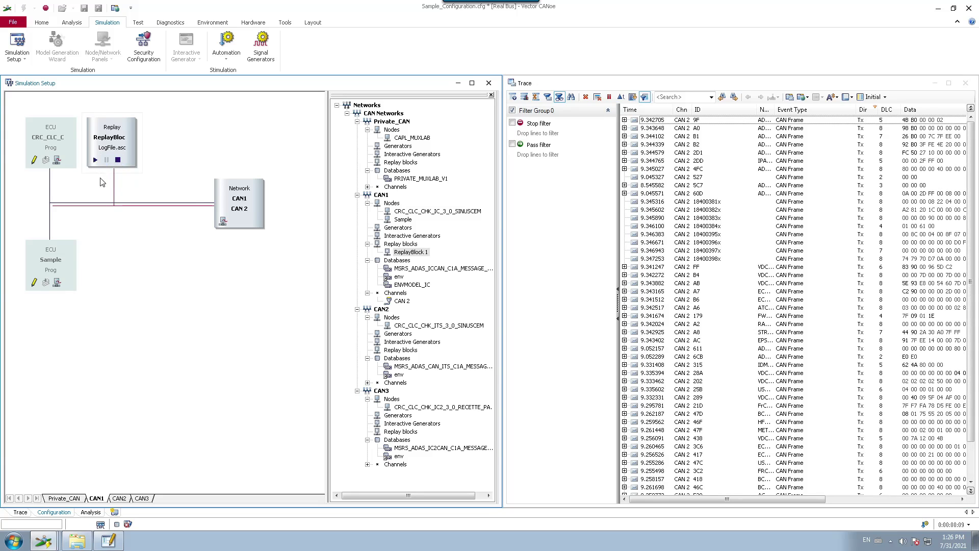
{"action": "left_click", "coordinate": [95, 161]}
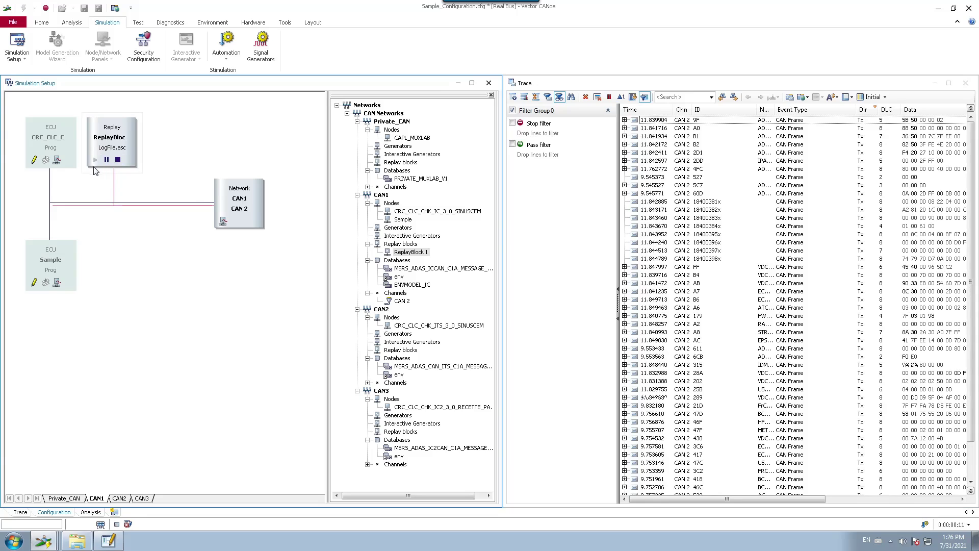
{"action": "left_click", "coordinate": [118, 160]}
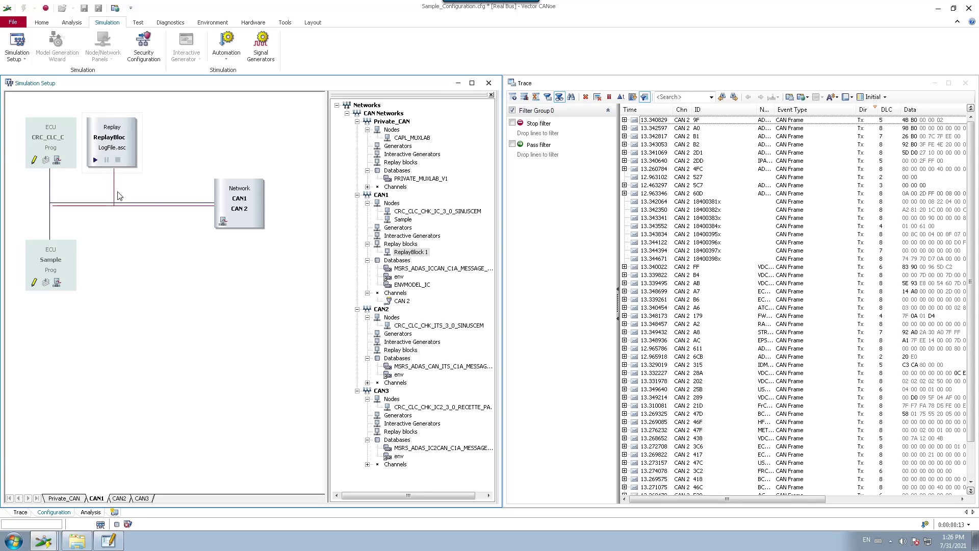
Stop the measurement and assign the replay block's Start/Stop key a and Pause/Resume key y, accepting the configuration
{"action": "left_click", "coordinate": [45, 9]}
{"action": "right_click", "coordinate": [116, 130]}
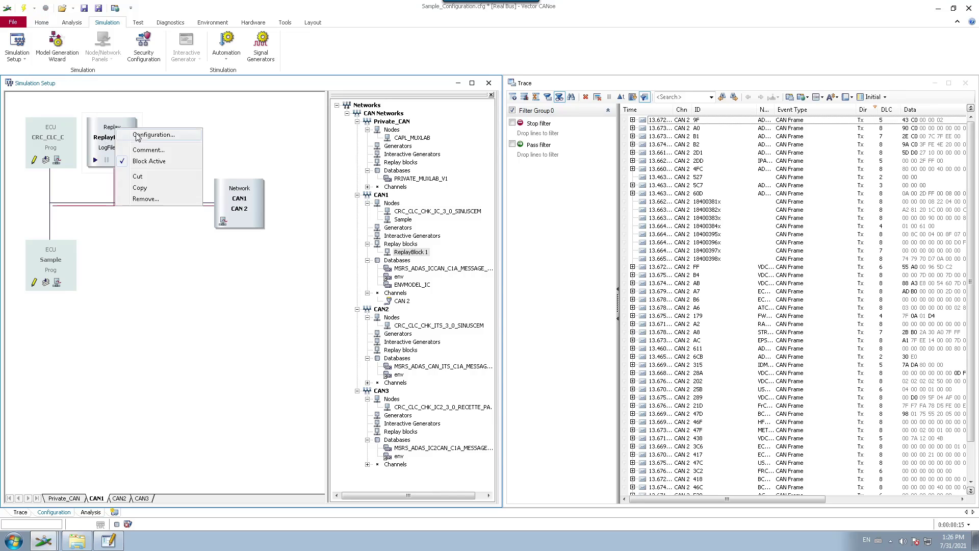
{"action": "left_click", "coordinate": [143, 134]}
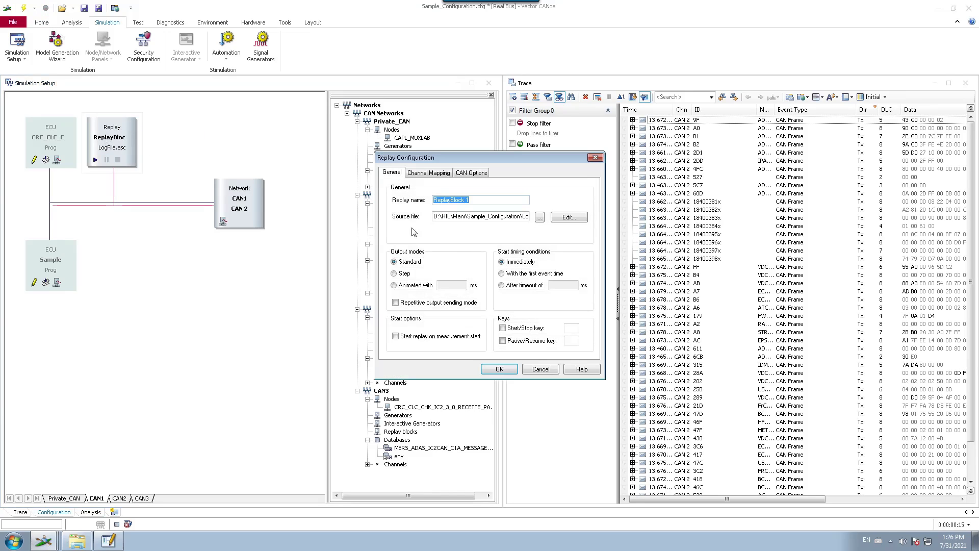
{"action": "left_click", "coordinate": [503, 329]}
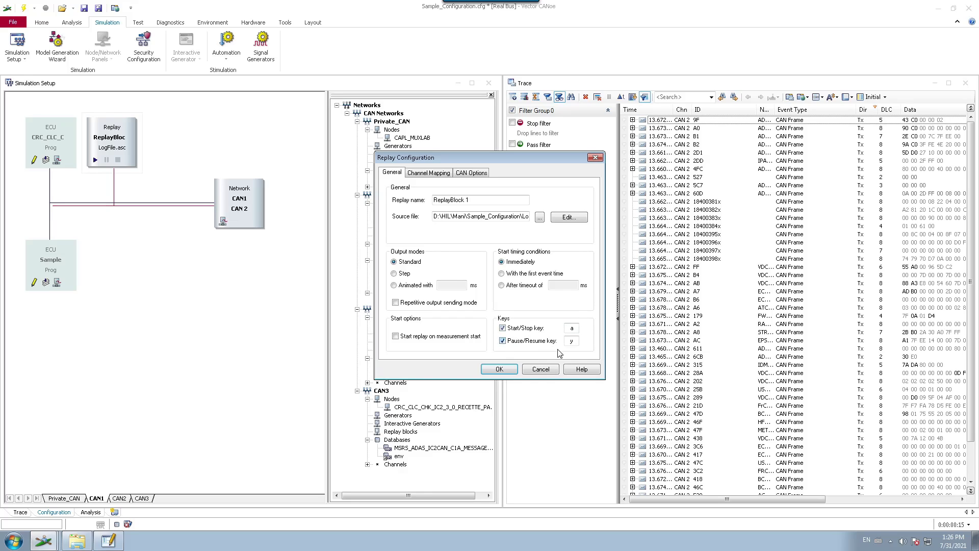
{"action": "left_click", "coordinate": [499, 369]}
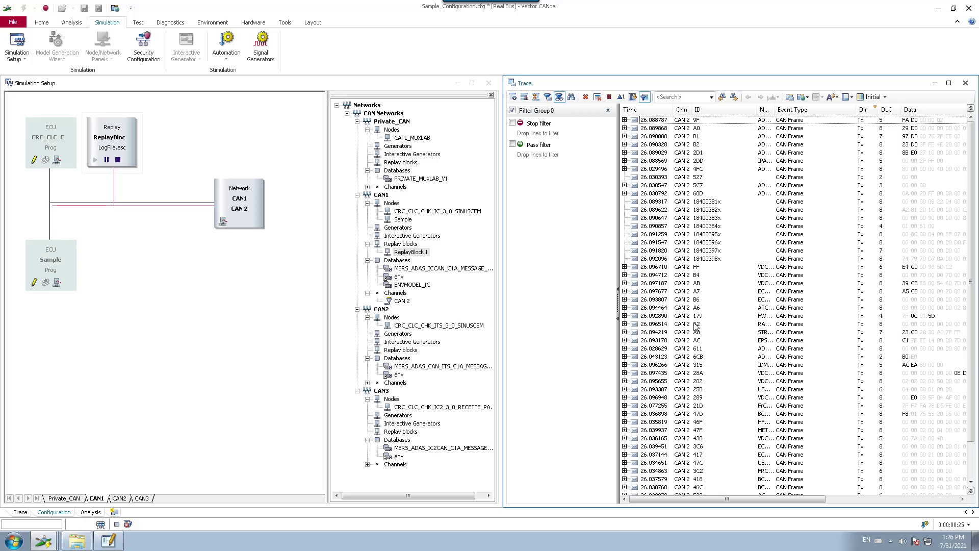
Stop the running replay and insert a filter on the line between the replay block and the CAN1 bus
{"action": "left_click", "coordinate": [117, 160]}
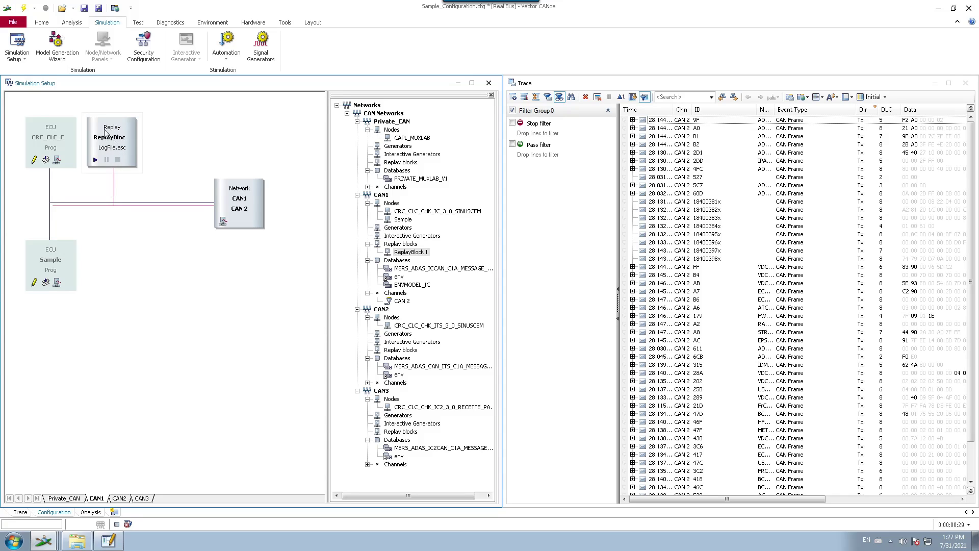
{"action": "right_click", "coordinate": [114, 184]}
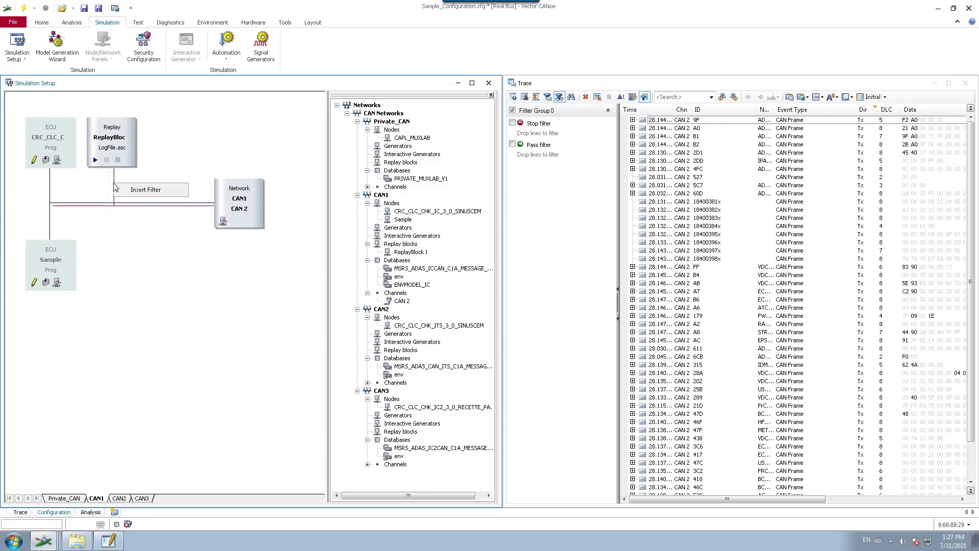
{"action": "left_click", "coordinate": [142, 193]}
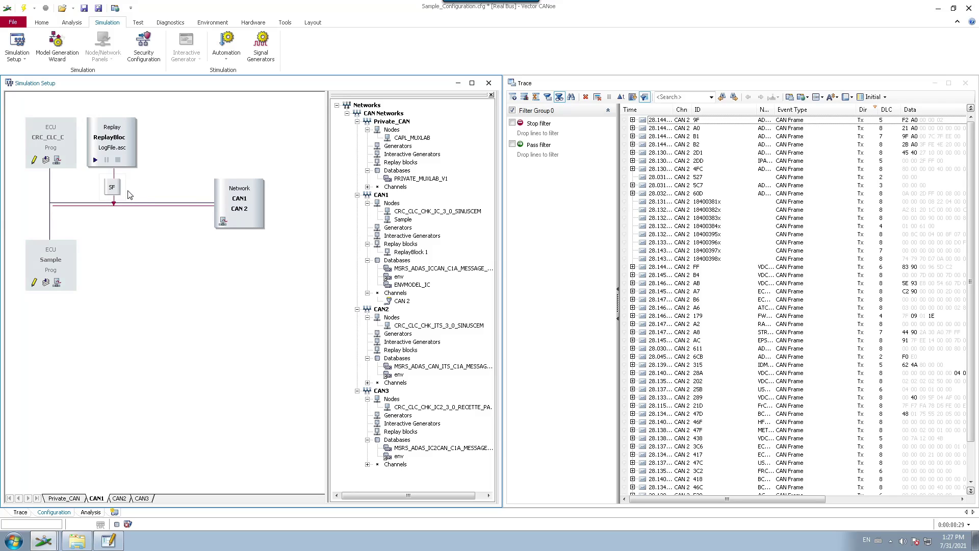